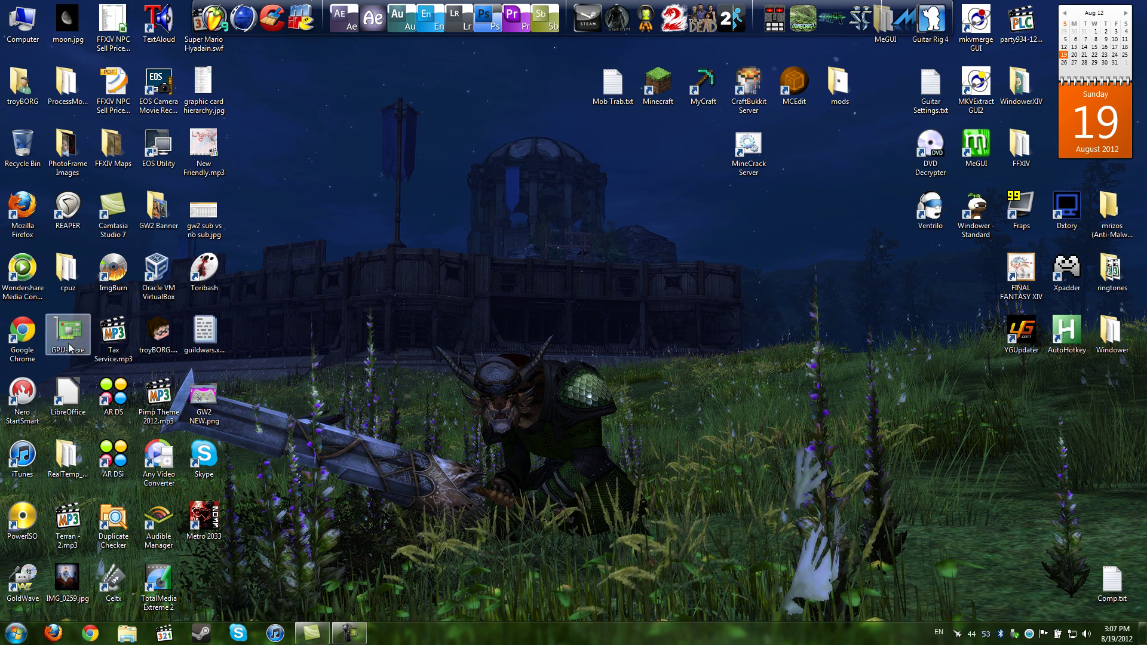
click(206, 332)
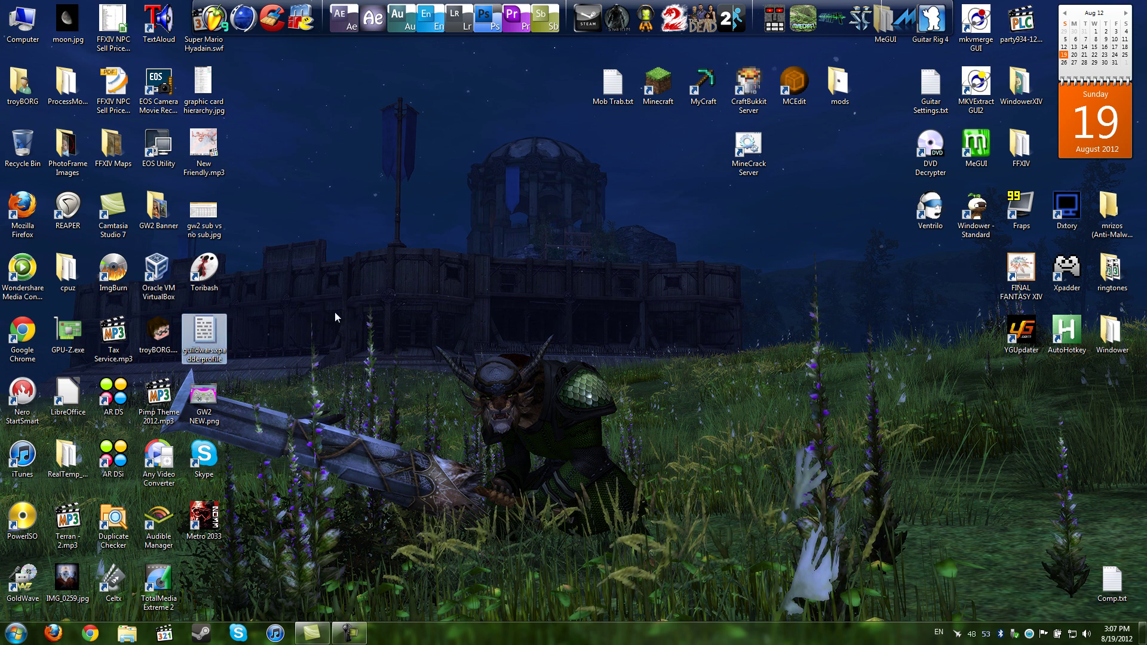
click(477, 346)
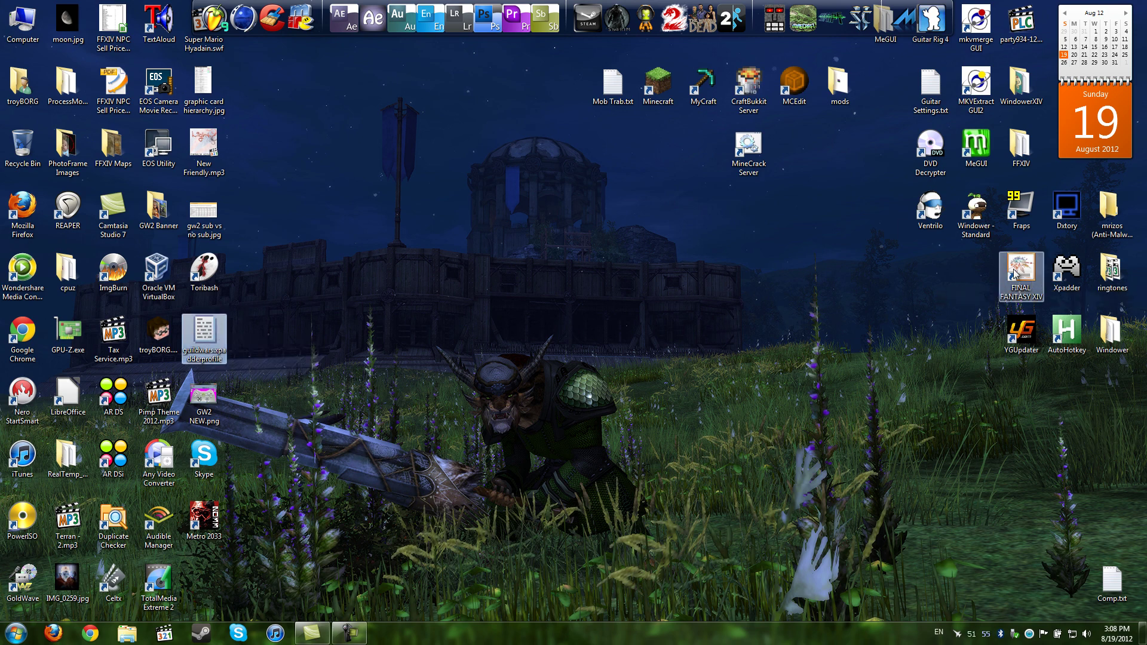
- Launch Xpadder, open its window and move it to the middle of the desktop
double_click(1069, 272)
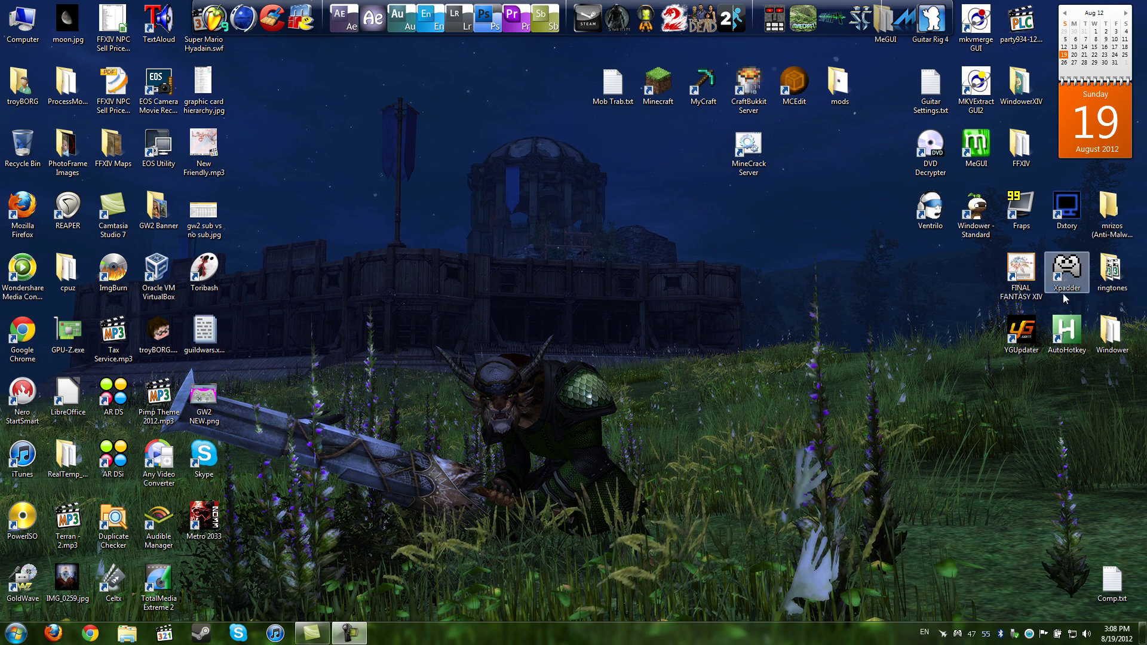
double_click(956, 632)
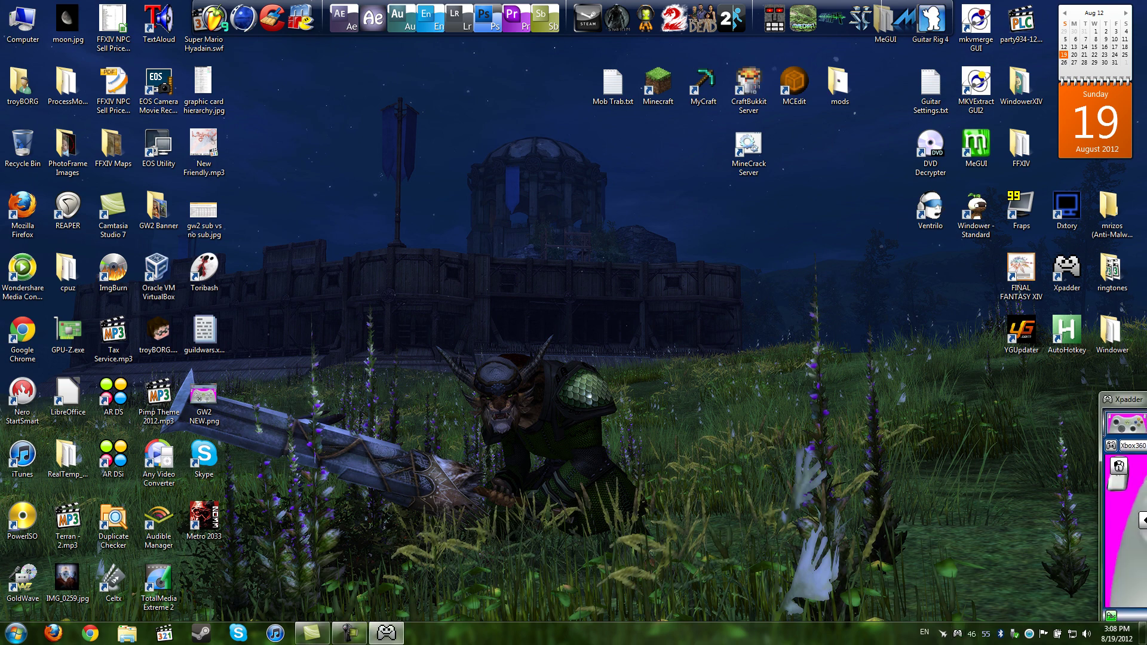
drag(1120, 391, 498, 194)
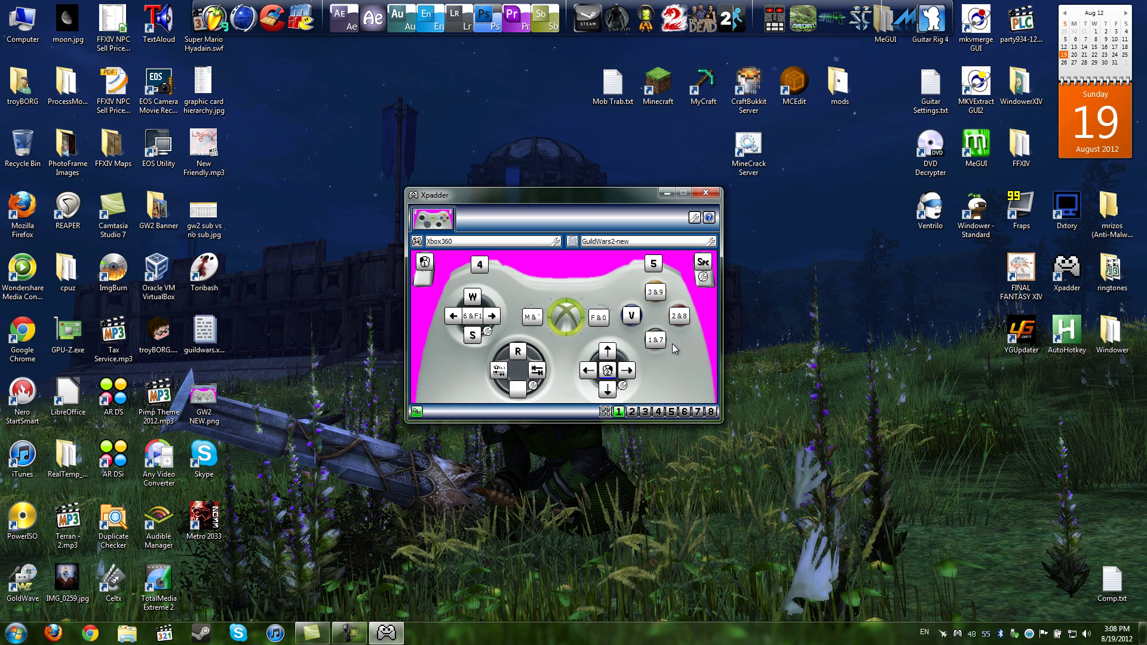
- Open the advanced assignment of the controller's 1 & 7 button and examine its first slot
click(656, 342)
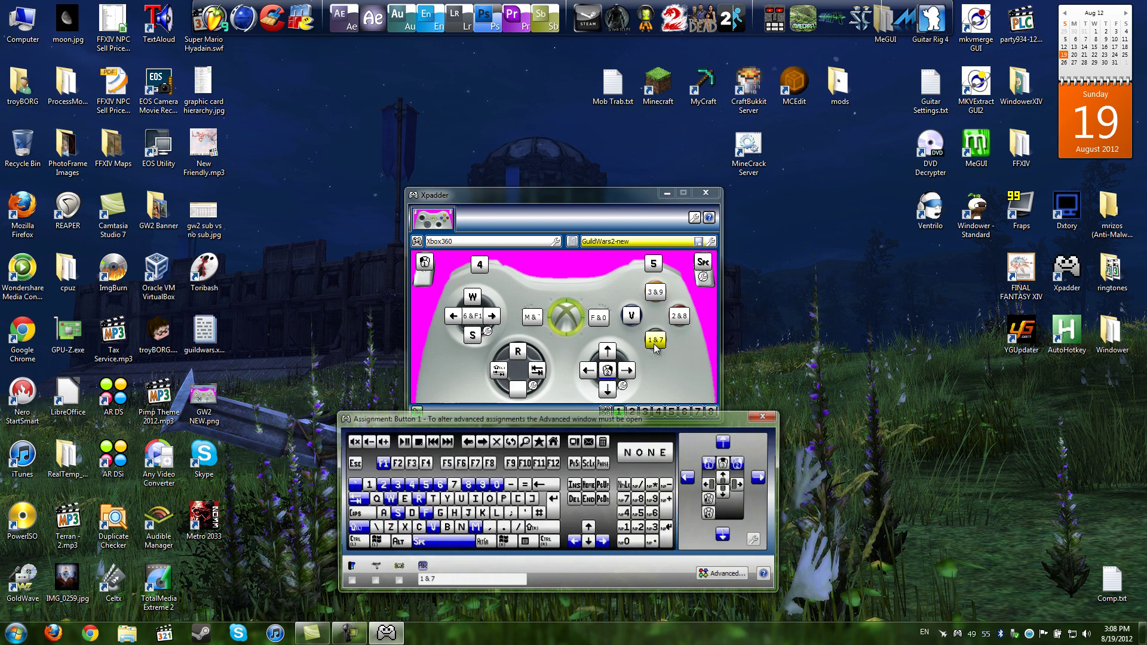
click(717, 577)
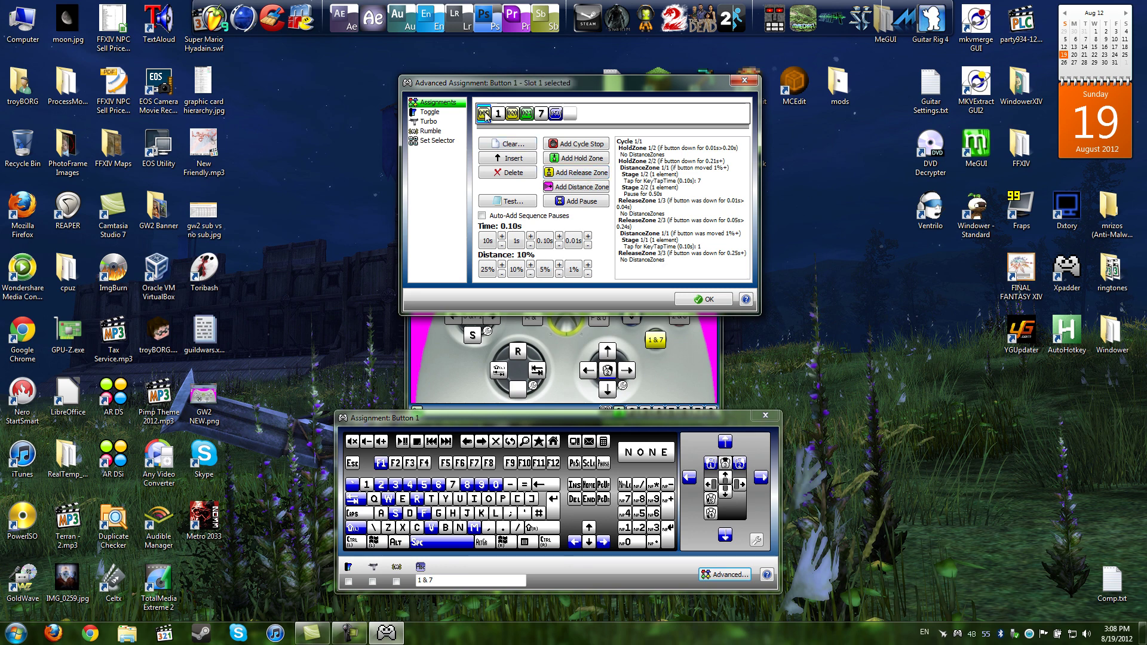
click(484, 115)
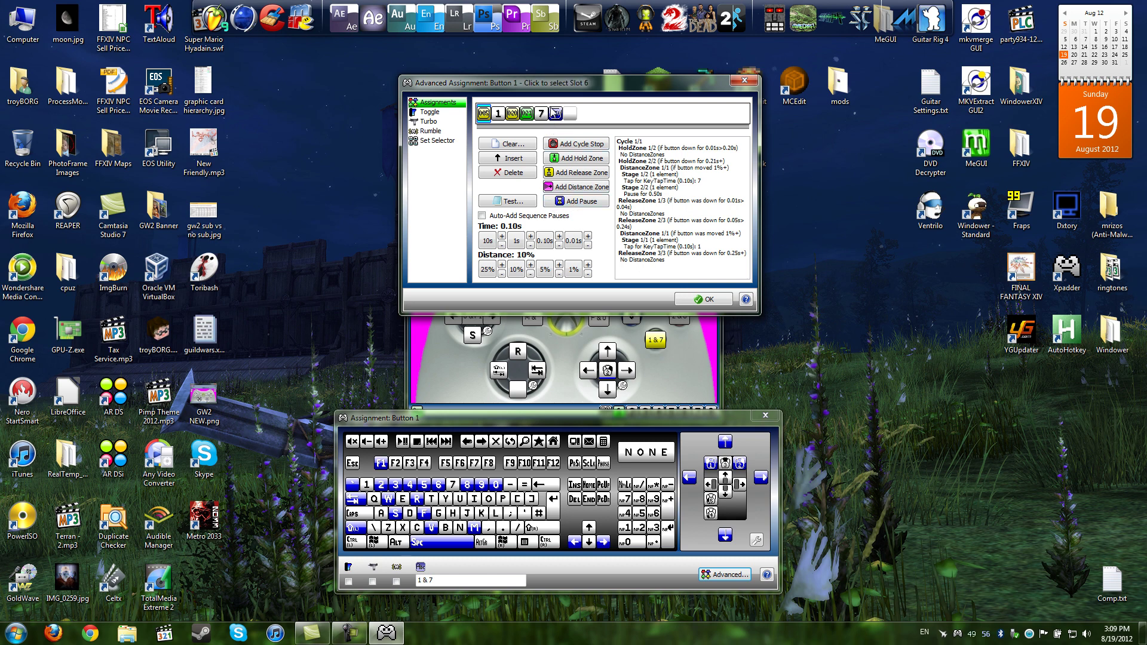
click(745, 83)
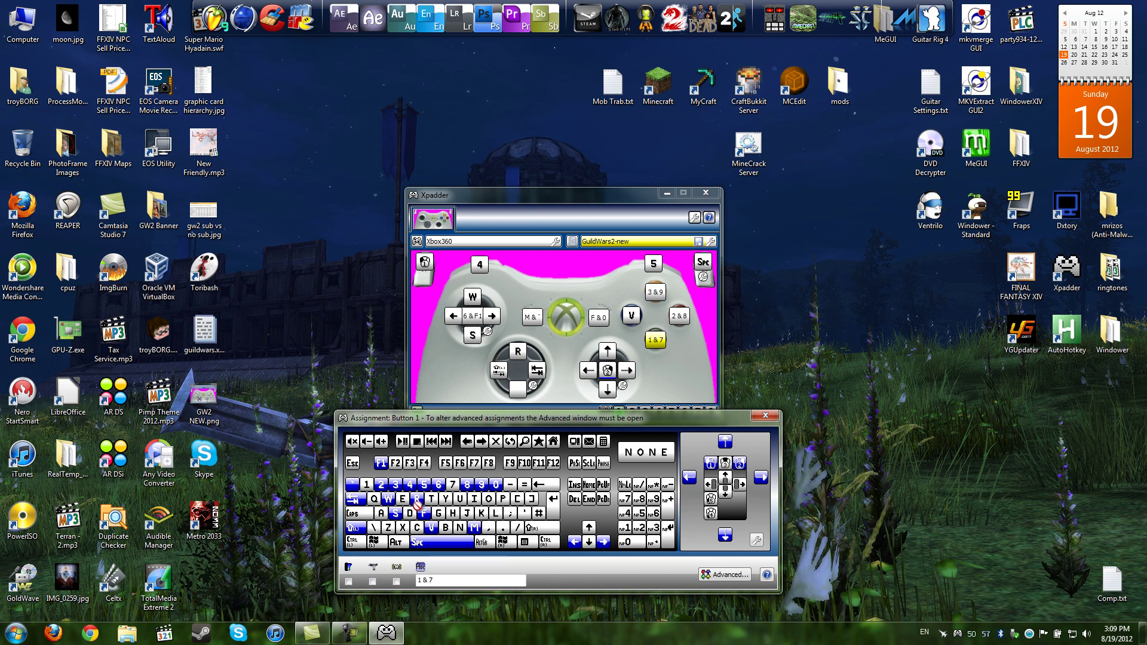
click(724, 575)
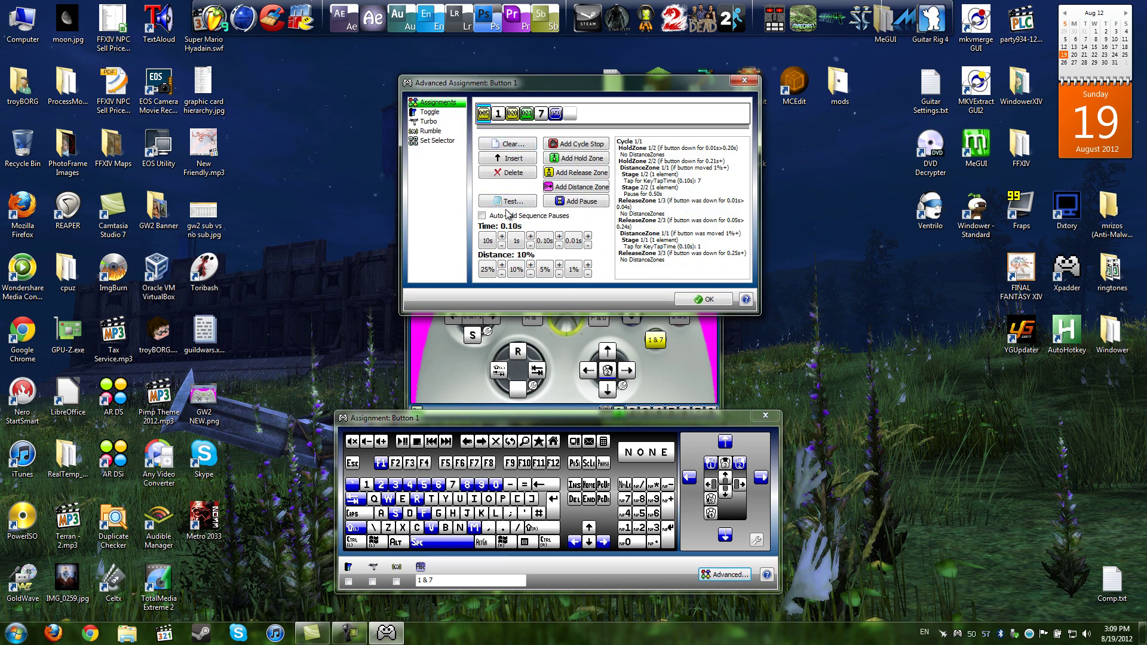
- Test the controller mappings in a blank Notepad document, outputting 1, 7, 2, 8, 3, 9, v, f, 0, backtick, m, r, spaces and 6
click(502, 202)
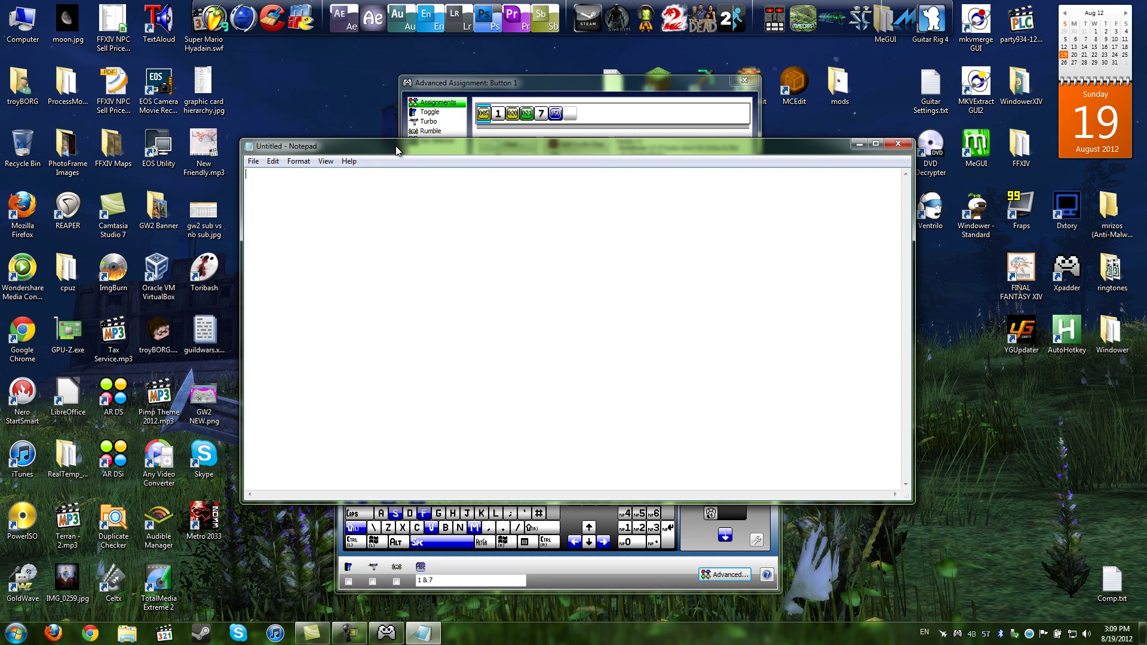
text(1111111)
text(7777772222228288888833333339)
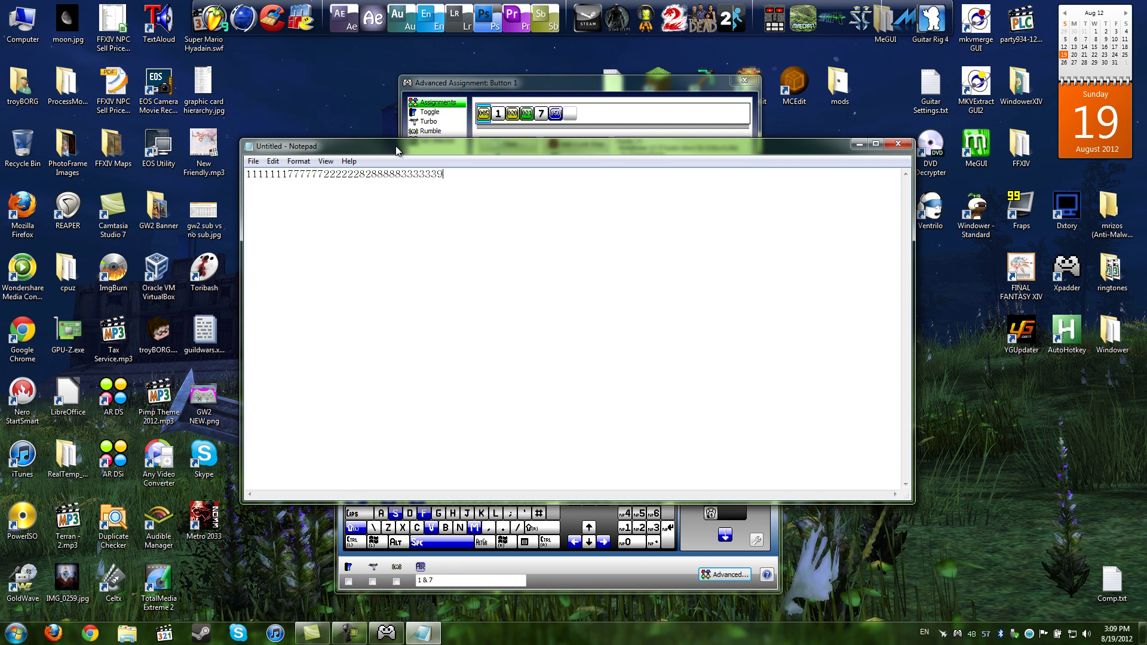
text(99vvvvvvvvvvvvvvvvvvvvvvvvvvvvvvvvvvvvvvvvvvvvvvv)
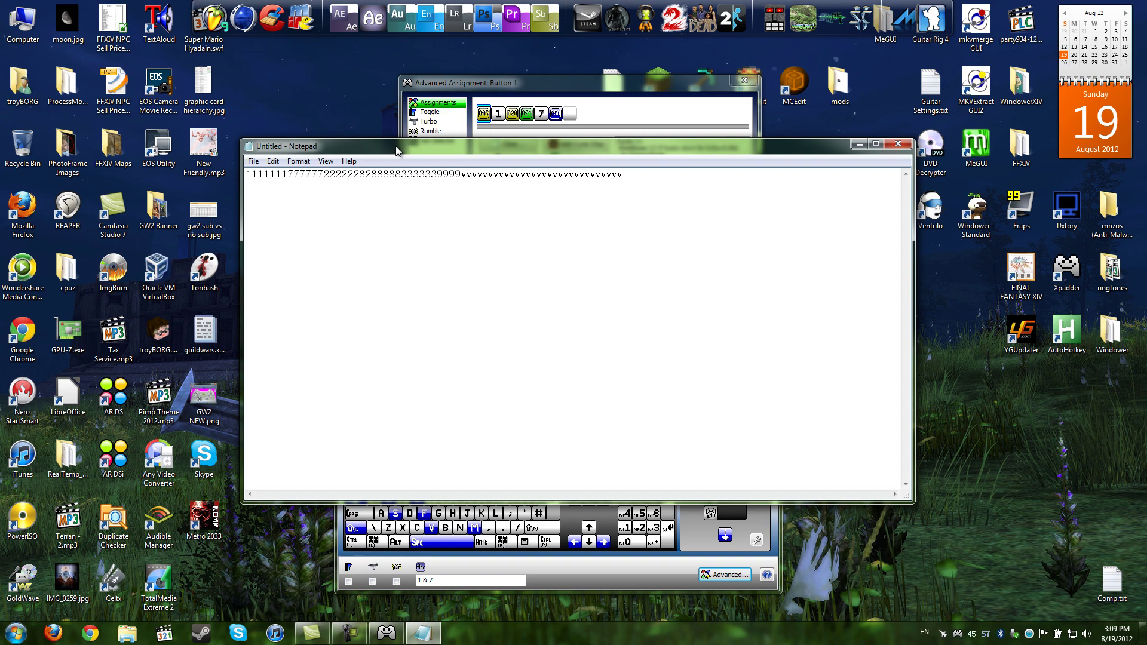
text(vvvvvvvvvvvvvvvvvvvvvvvvvvvvvvvvvvvvvvvvvvvvvvvfffff)
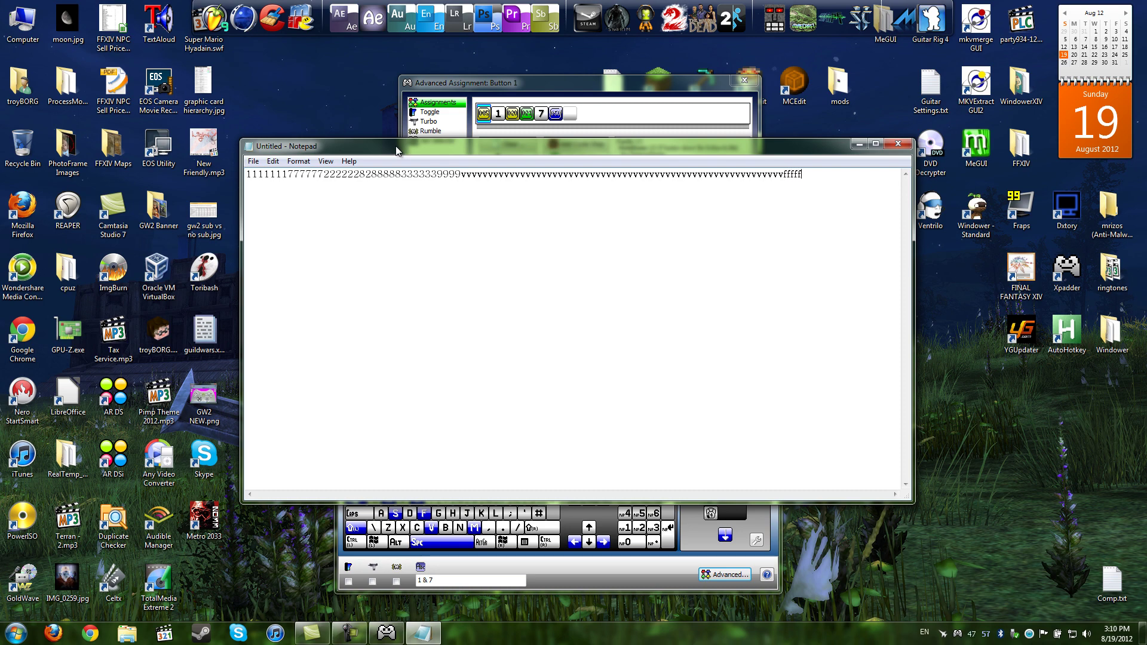
text(000000f0```)
text(mmmm      r                              r                                                              )
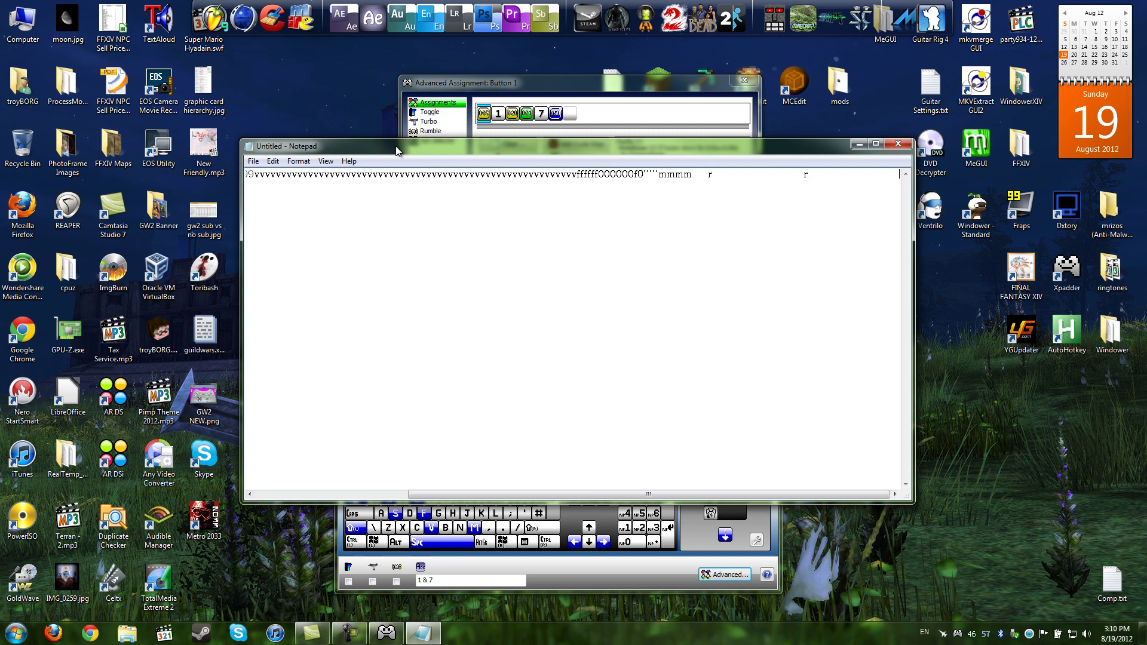
text(r                              r                                             r              r)
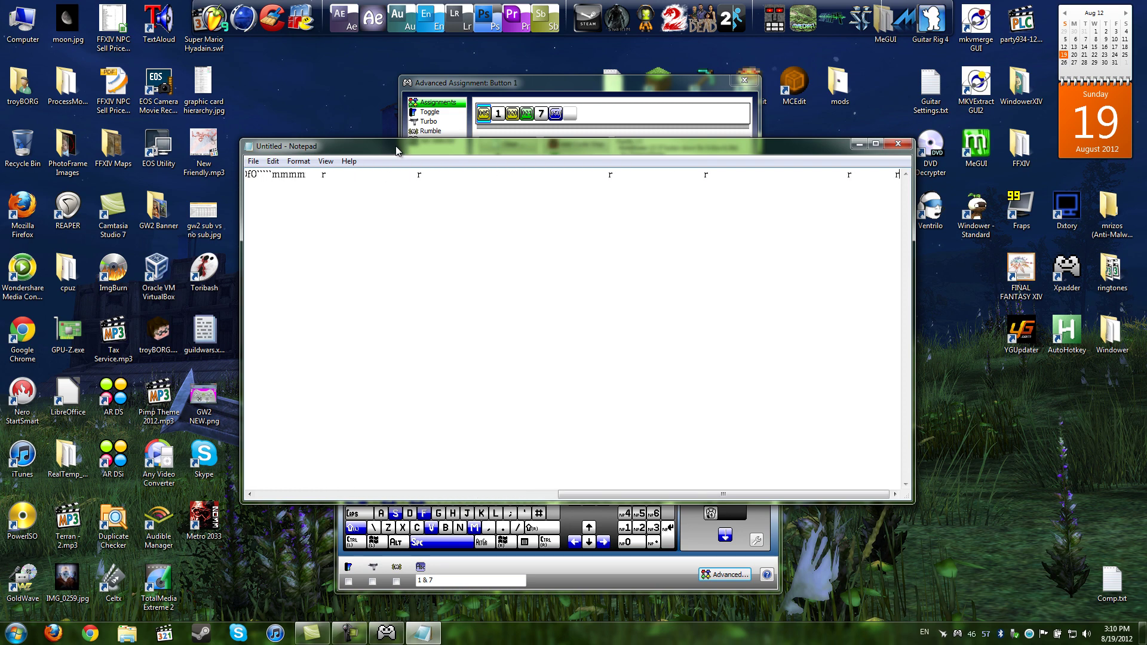
text(rrrrr                                                                          )
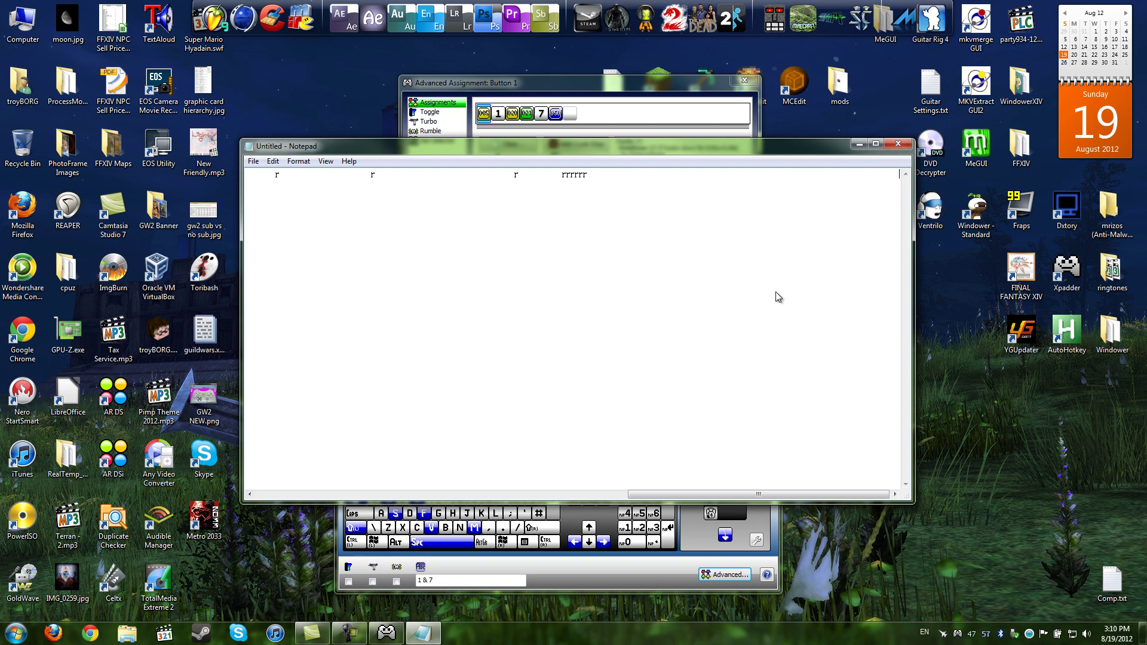
text(                           6)
- Close the Notepad test document without saving and close both assignment windows of the 1 & 7 button
click(898, 144)
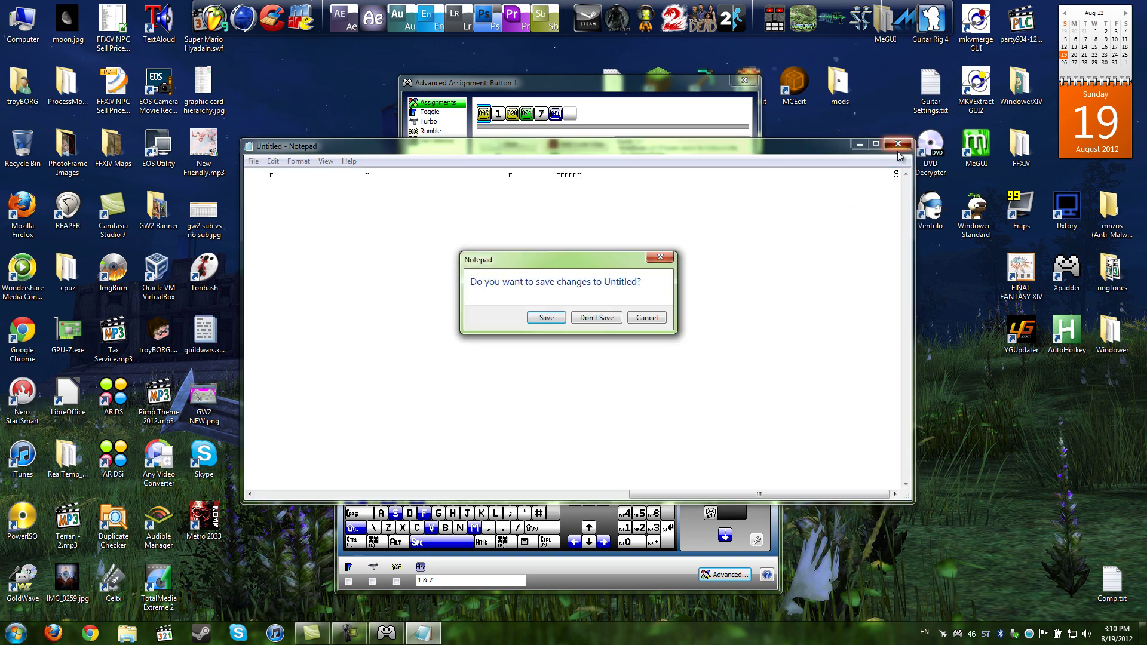
click(585, 316)
key(Escape)
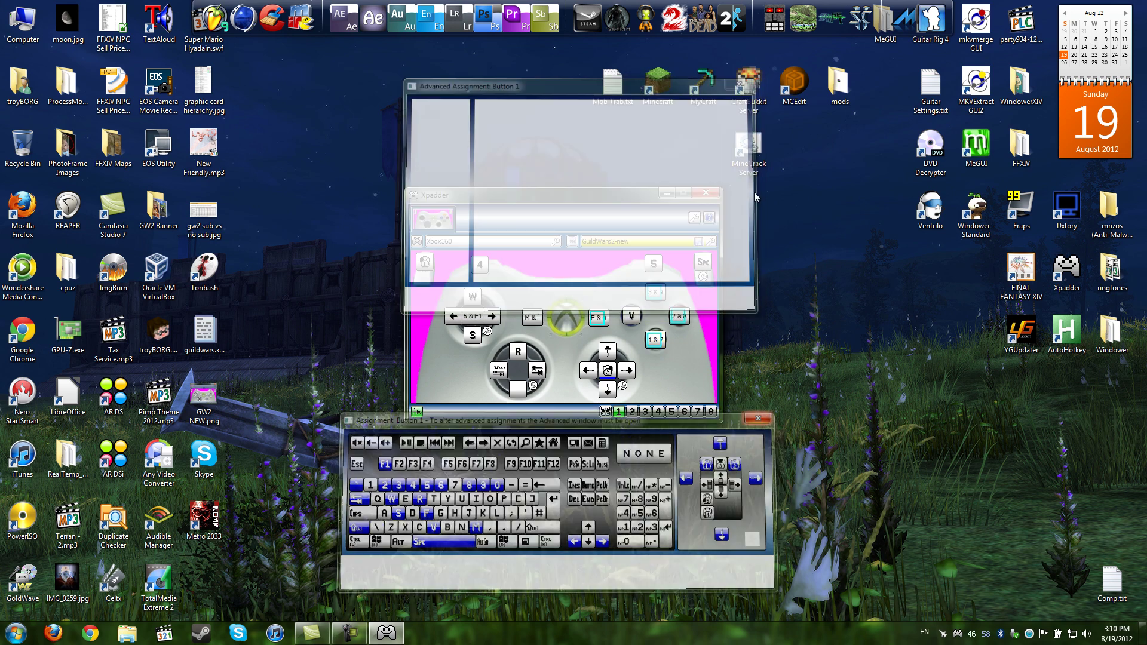
key(Escape)
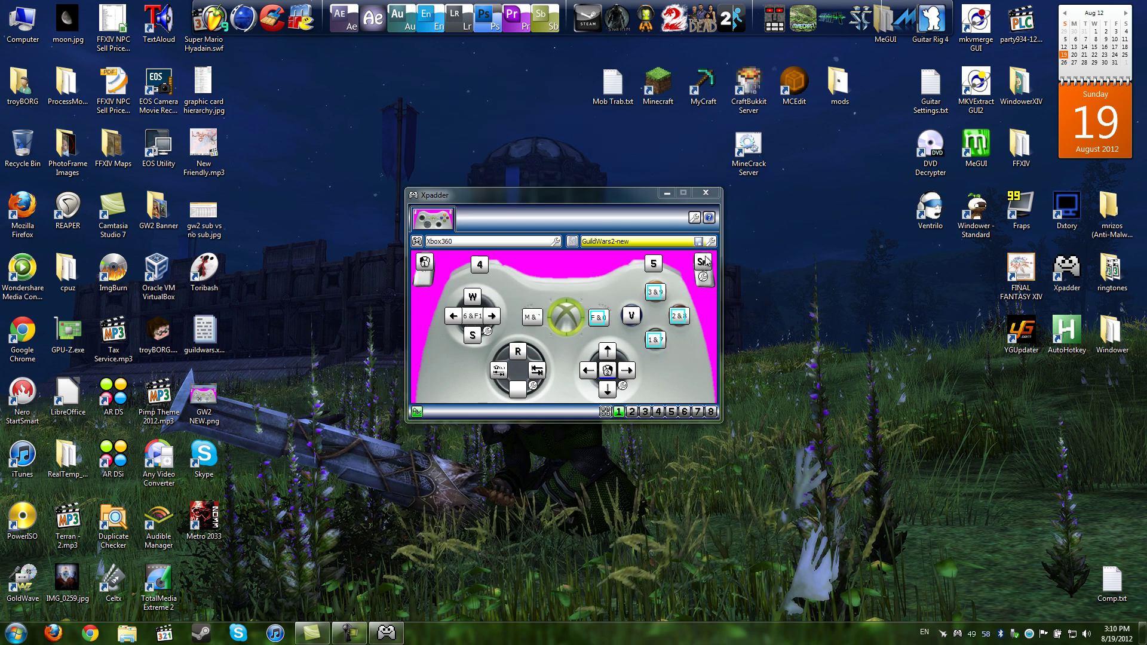
- Reload the GuildWars2-new profile without saving its pending changes
click(631, 241)
click(644, 256)
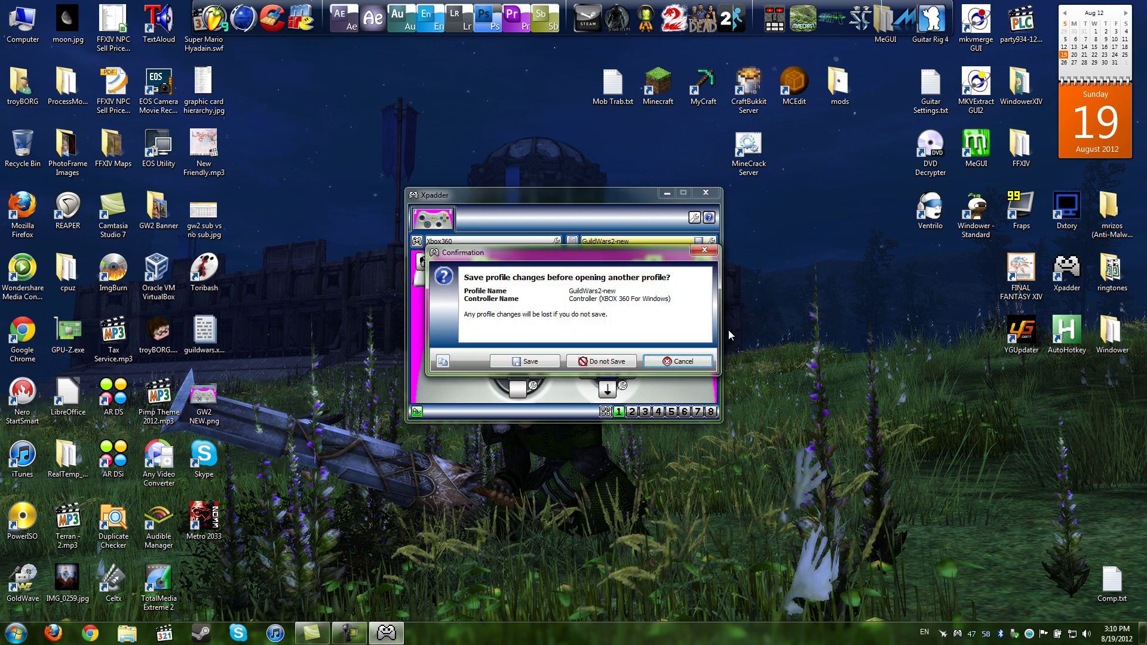
click(605, 359)
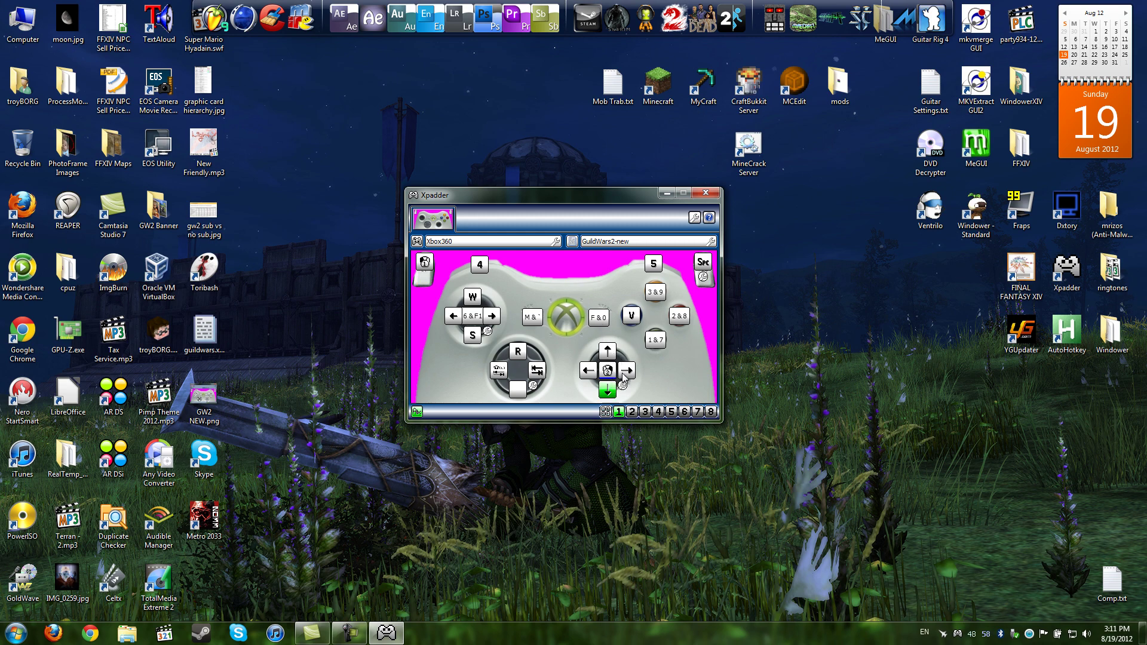
drag(839, 399, 818, 413)
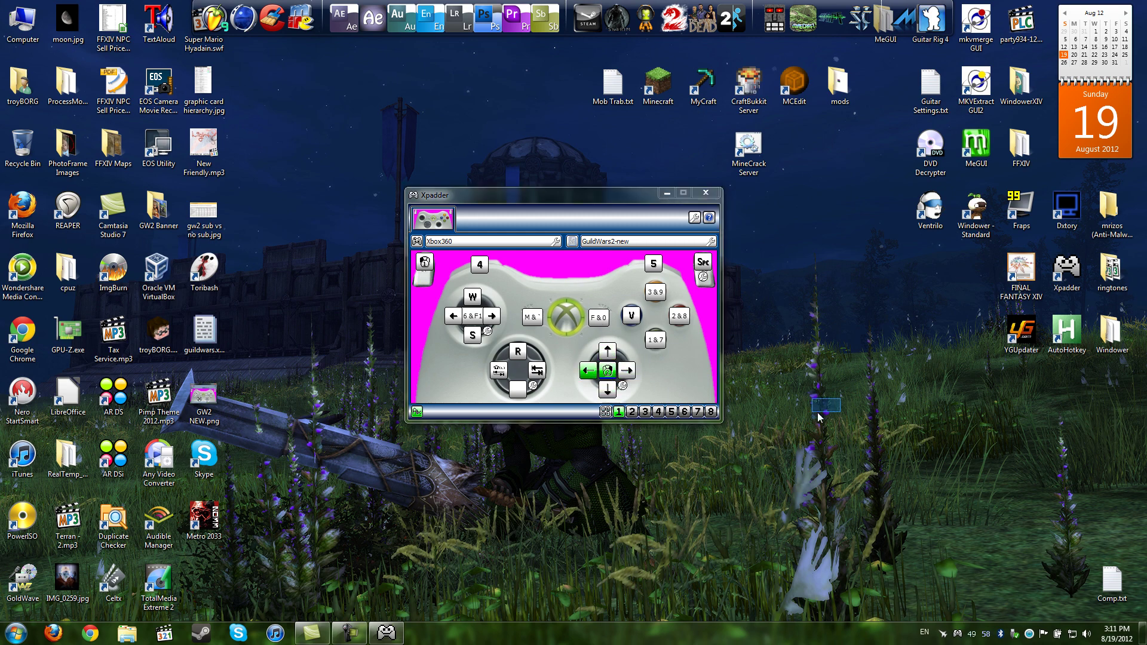
right_click(841, 399)
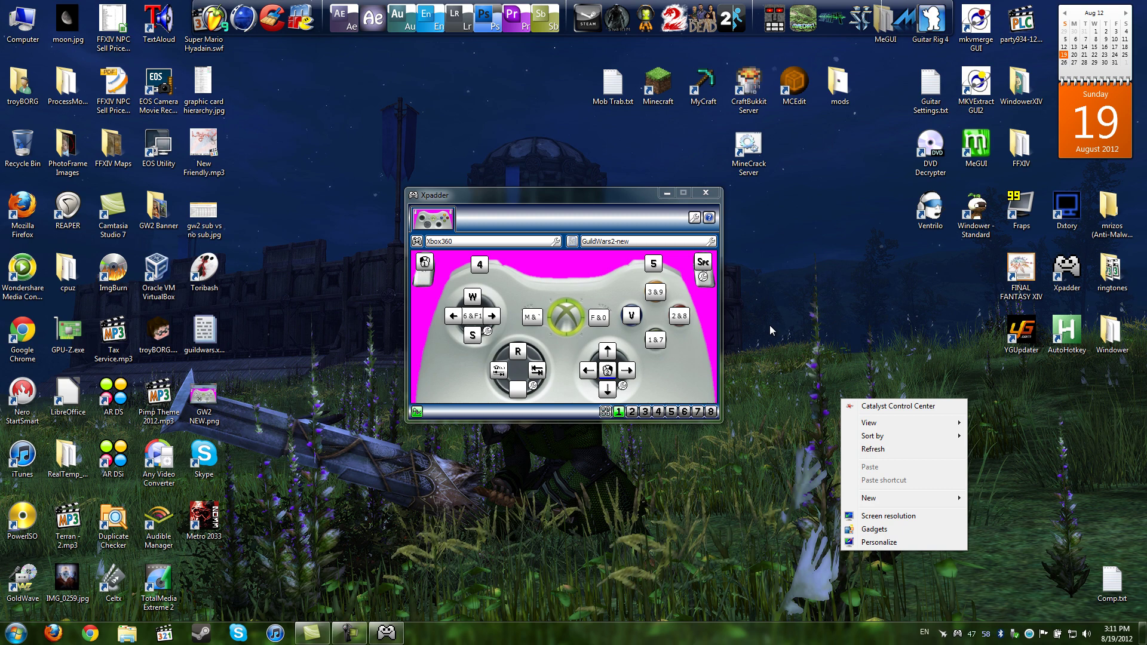
click(767, 274)
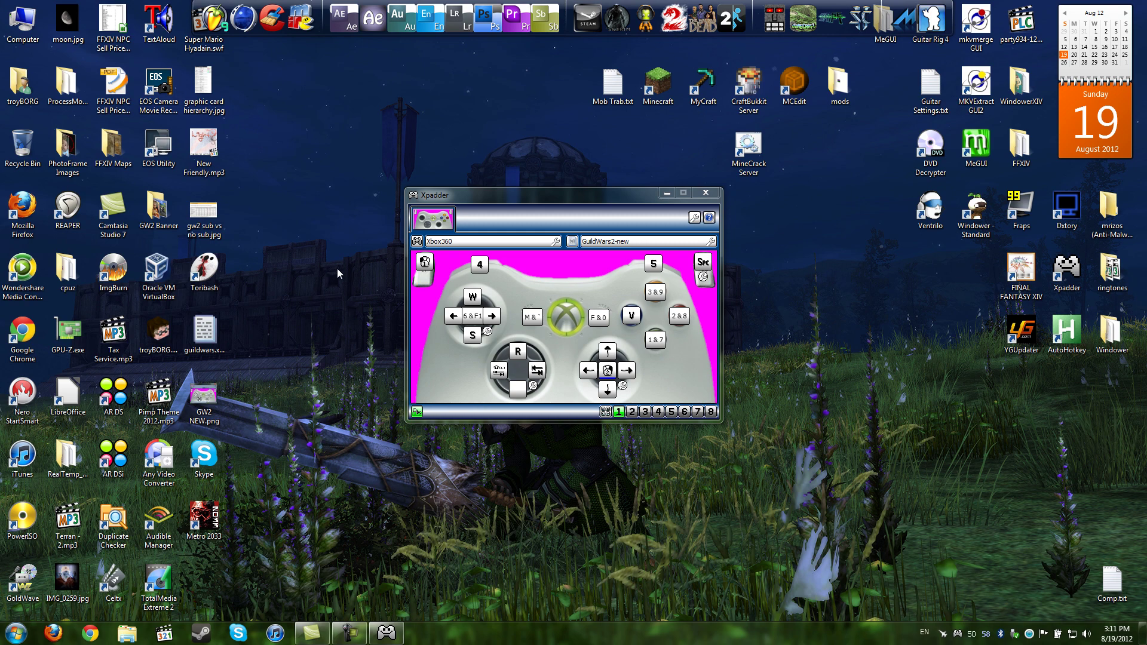
key(space)
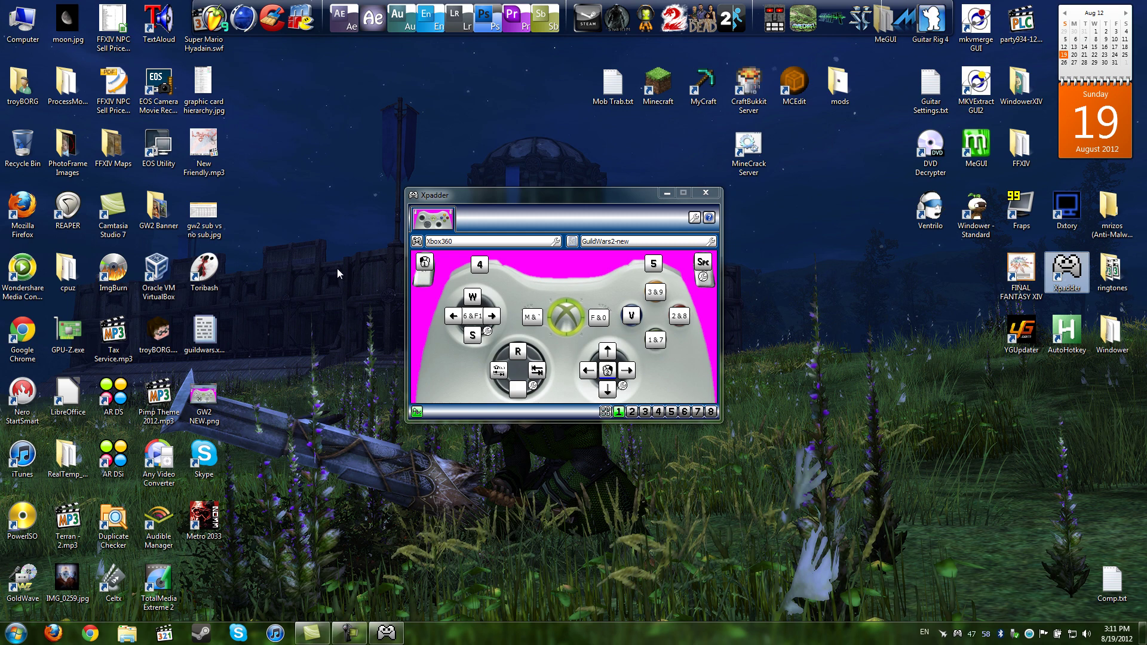
- View the profile's assignment set 2 and return to set 1
click(632, 412)
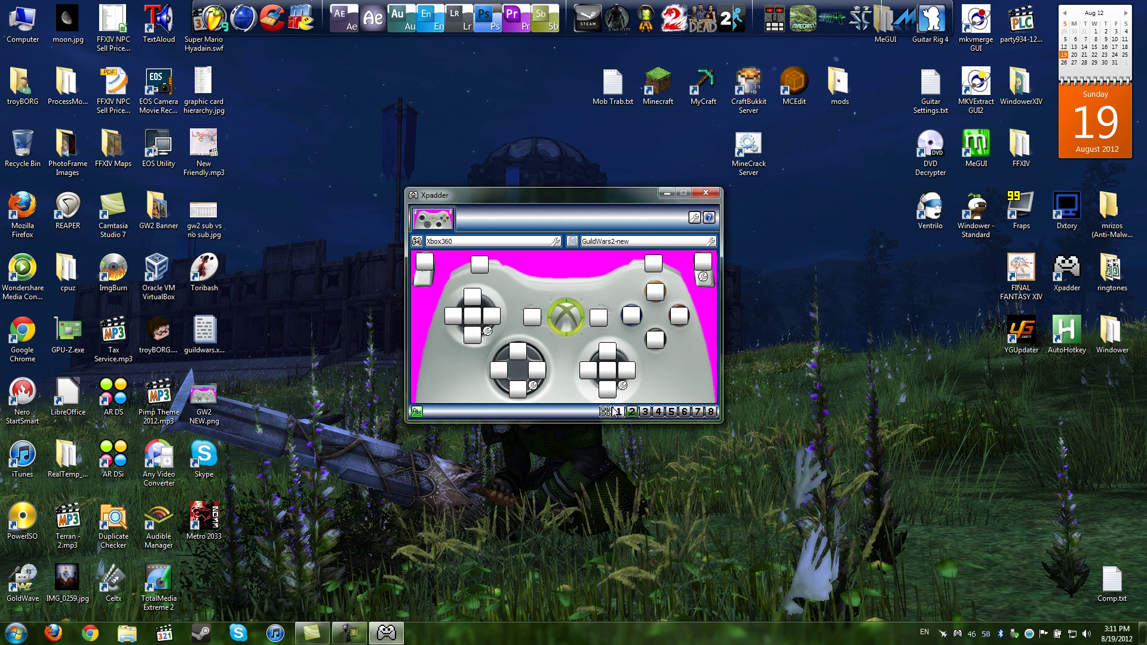
click(618, 412)
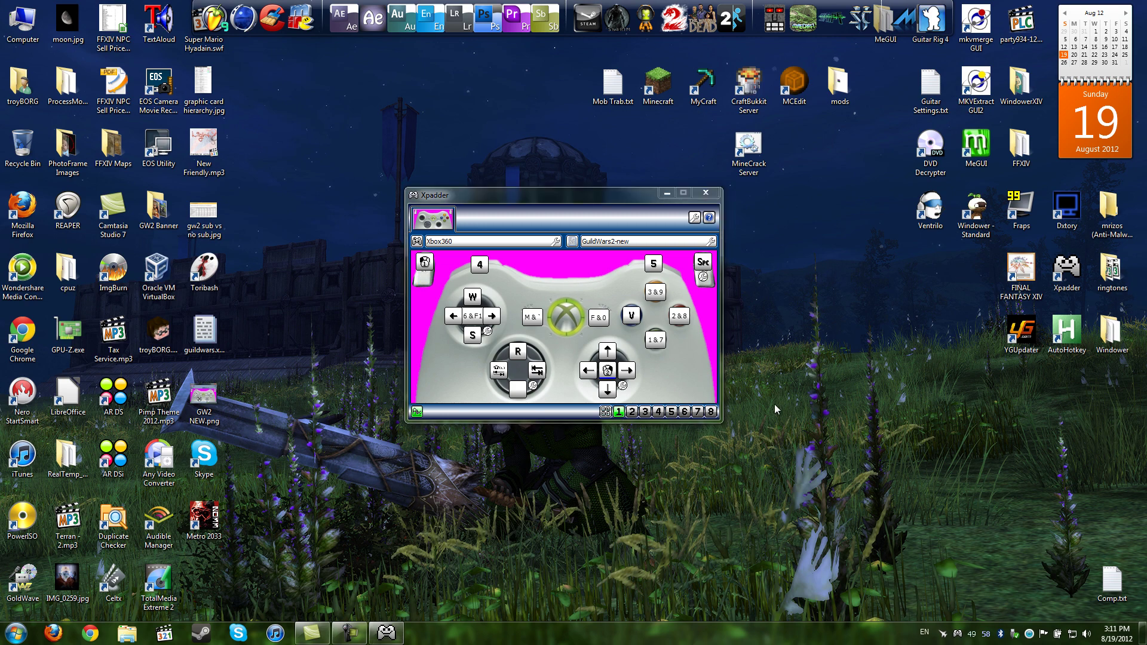
- Examine the hold and release slots in the F & 0 button's advanced assignment and close that window
click(599, 317)
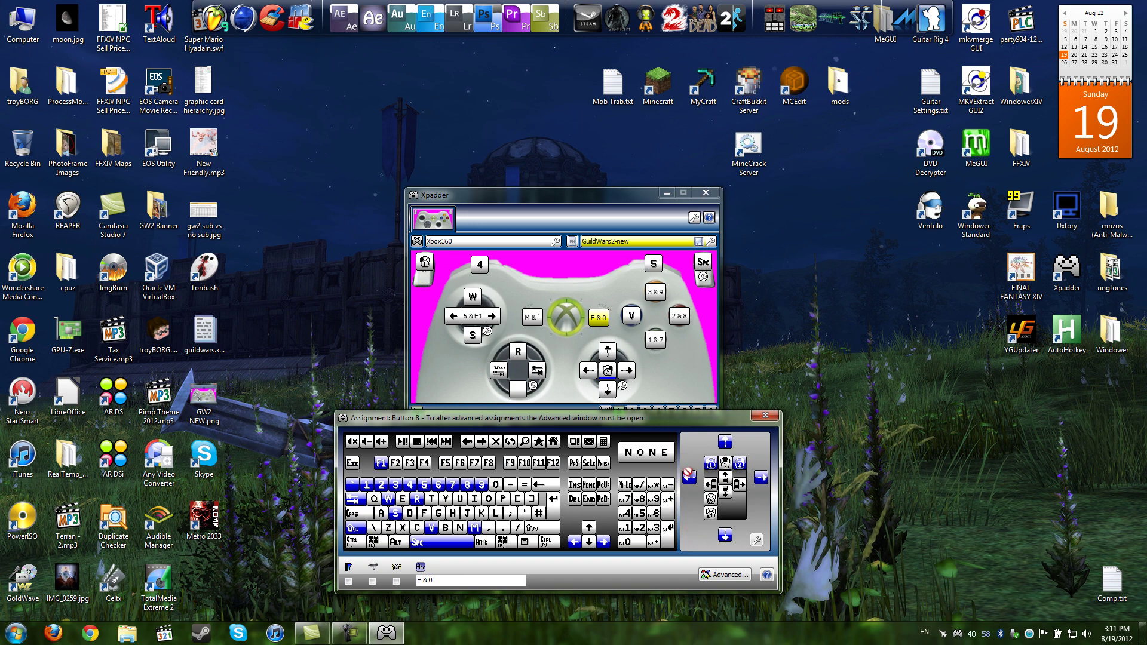
click(724, 574)
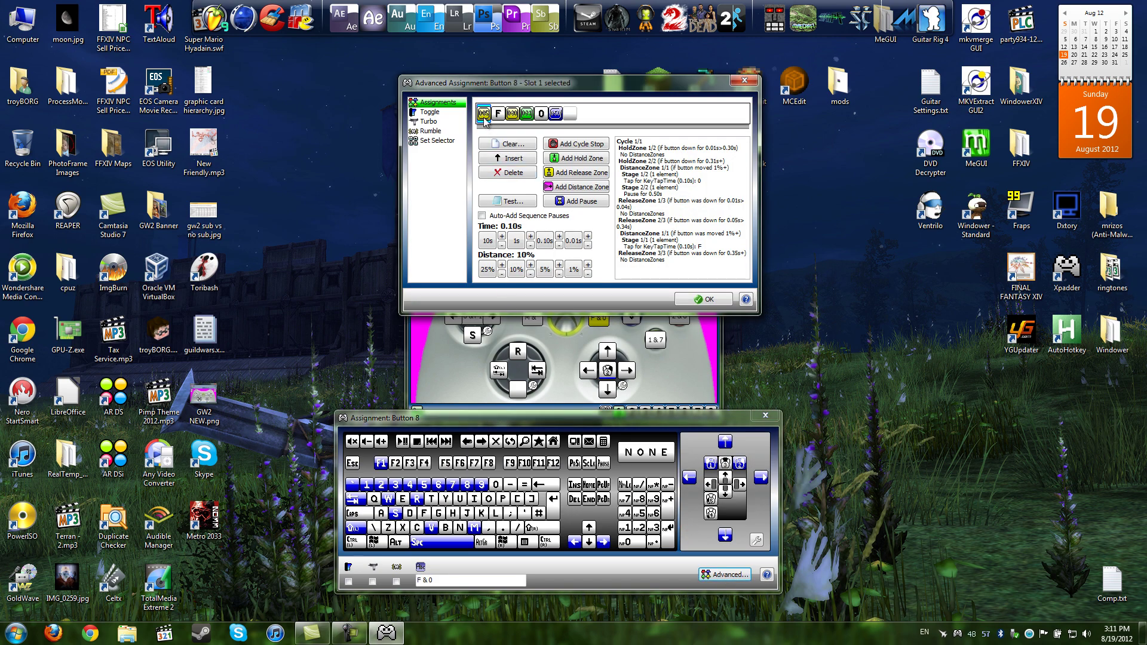
click(744, 80)
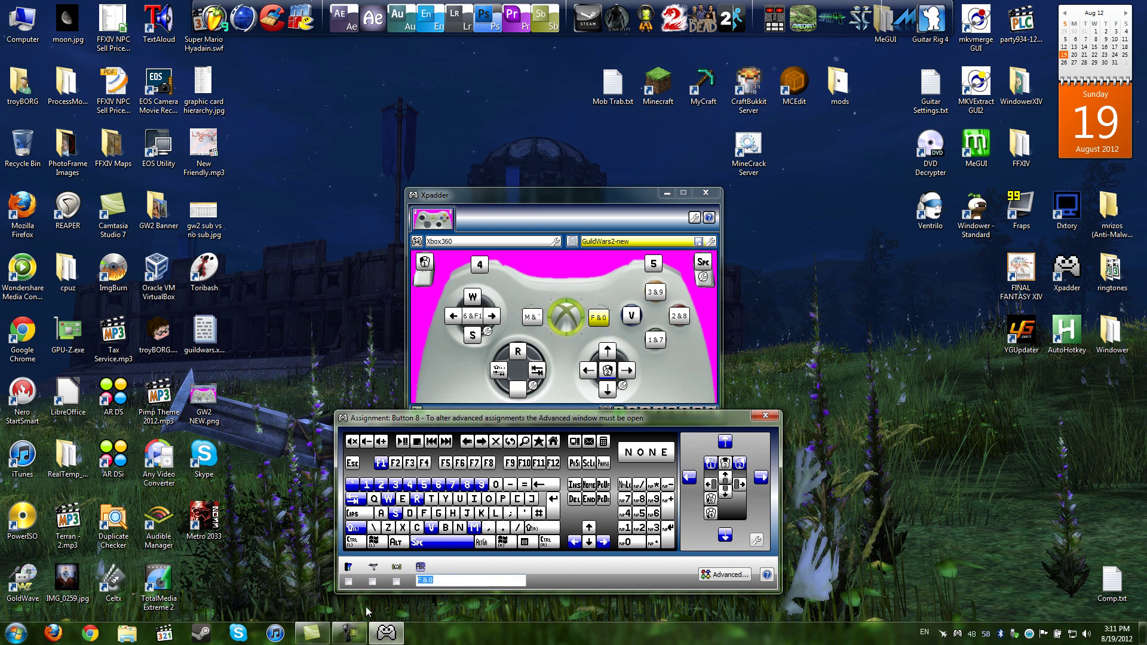
- Try a YouTube label on the F & 0 button, then clear the label field and close the button's assignment windows
key(Left)
key(Left)
key(Right)
key(ctrl+a)
text(YoutTUbe)
key(ctrl+z)
key(BackSpace)
click(717, 575)
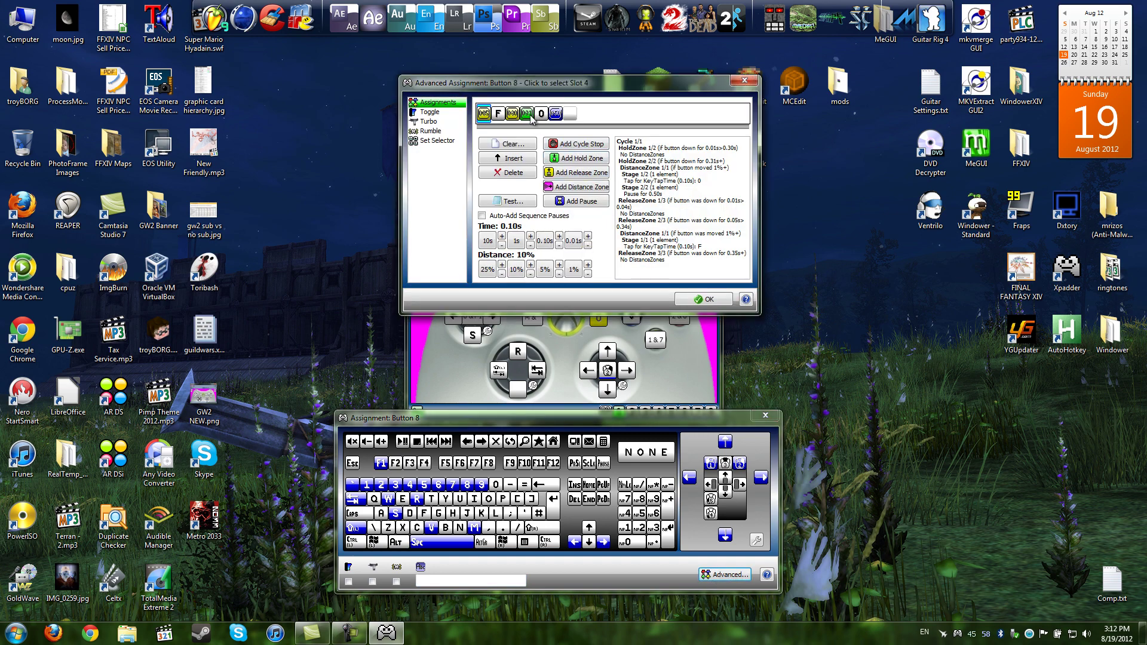
click(744, 80)
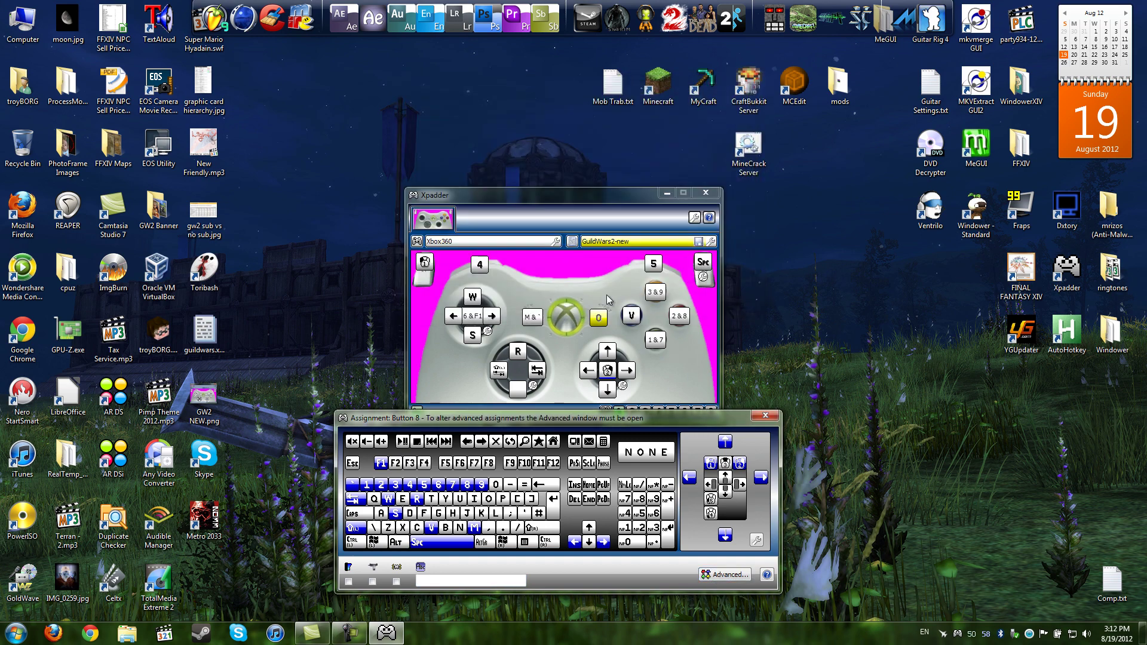
click(766, 416)
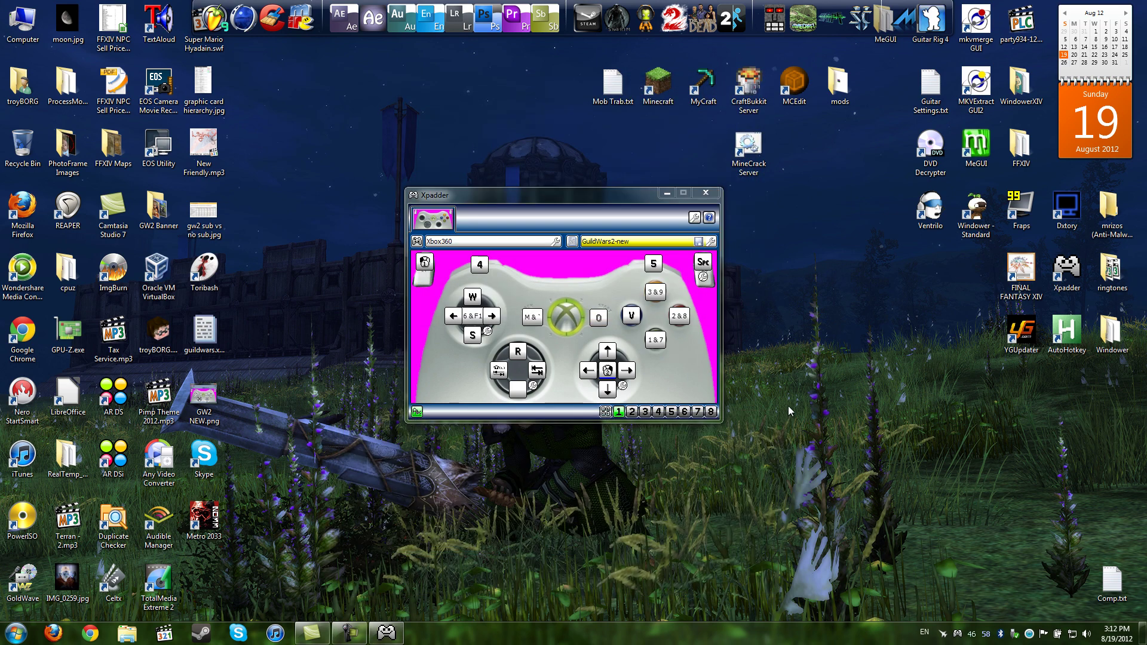
- View the key assignment of the 0 button (Button 8) and close its assignment window
click(599, 317)
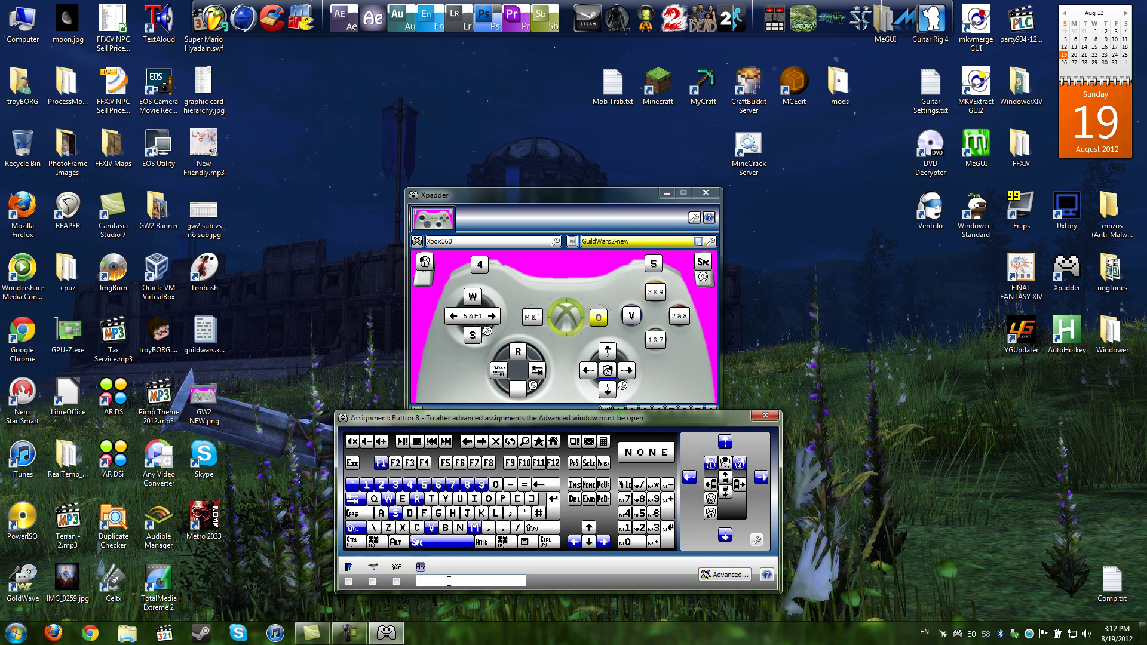
click(802, 400)
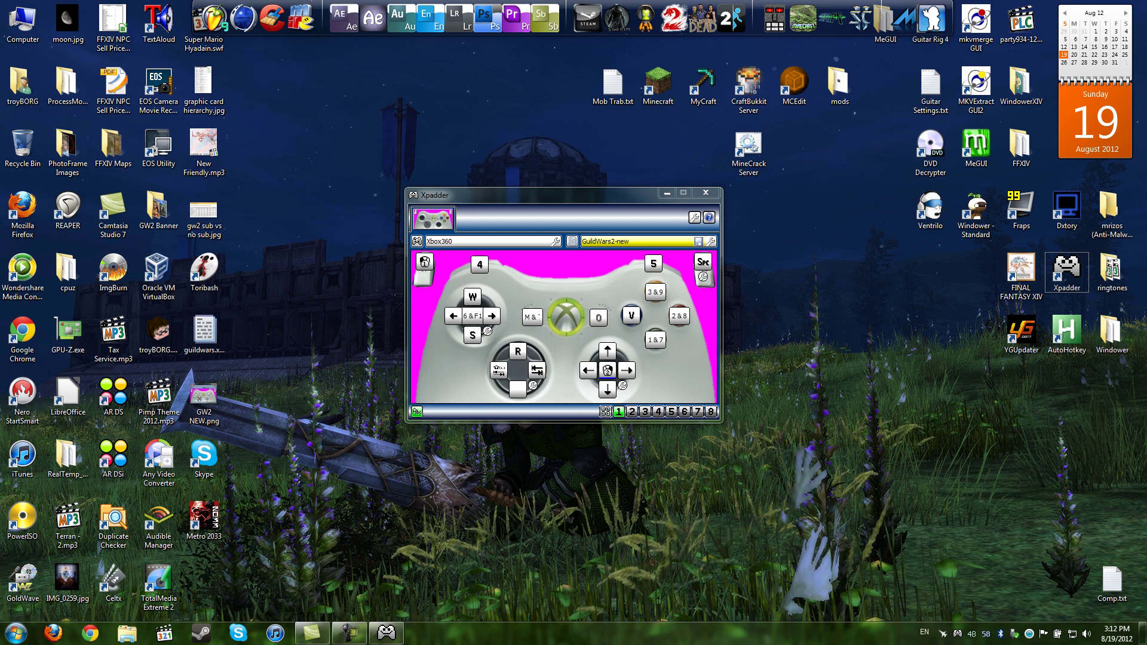
- Bring the Guild Wars 2 countdown gadget above the Xpadder window and move it back out of view
drag(1067, 272, 487, 204)
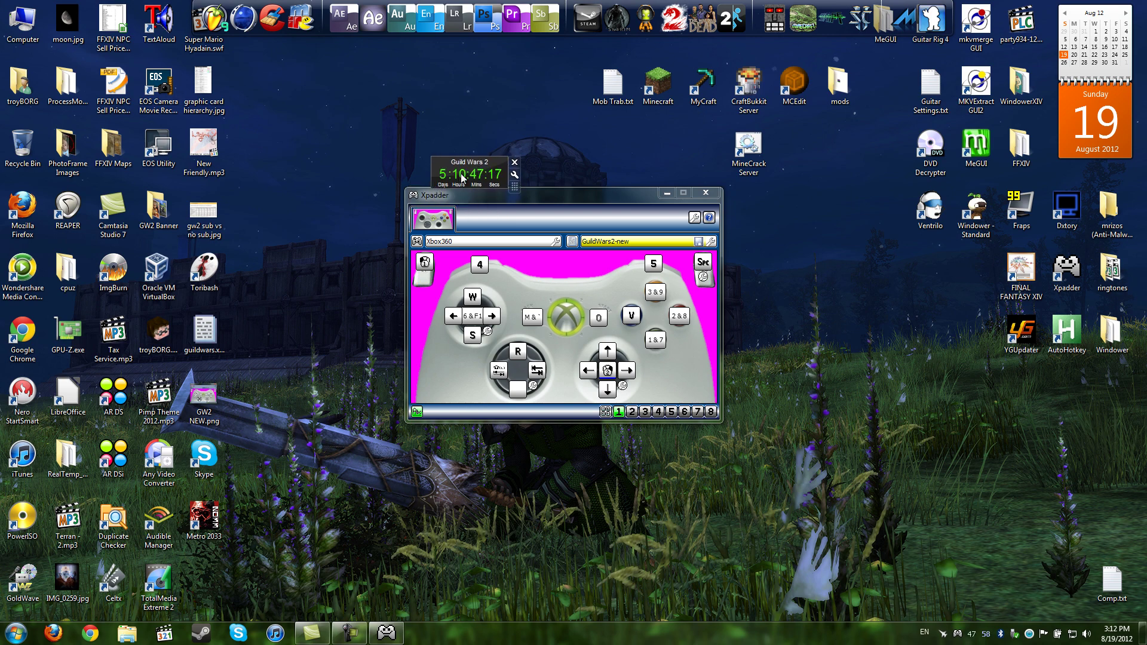
drag(467, 160, 1141, 447)
click(1140, 430)
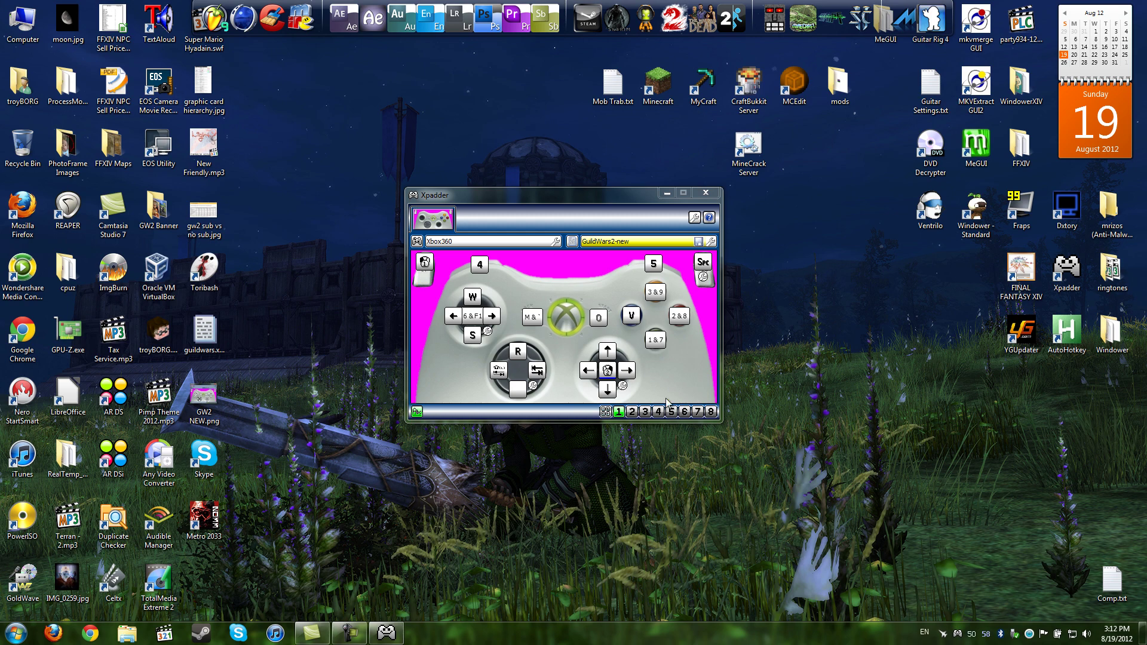
- Open a Guild Wars 2 profile from the profile list, discarding the unsaved changes to GuildWars2-new
click(670, 230)
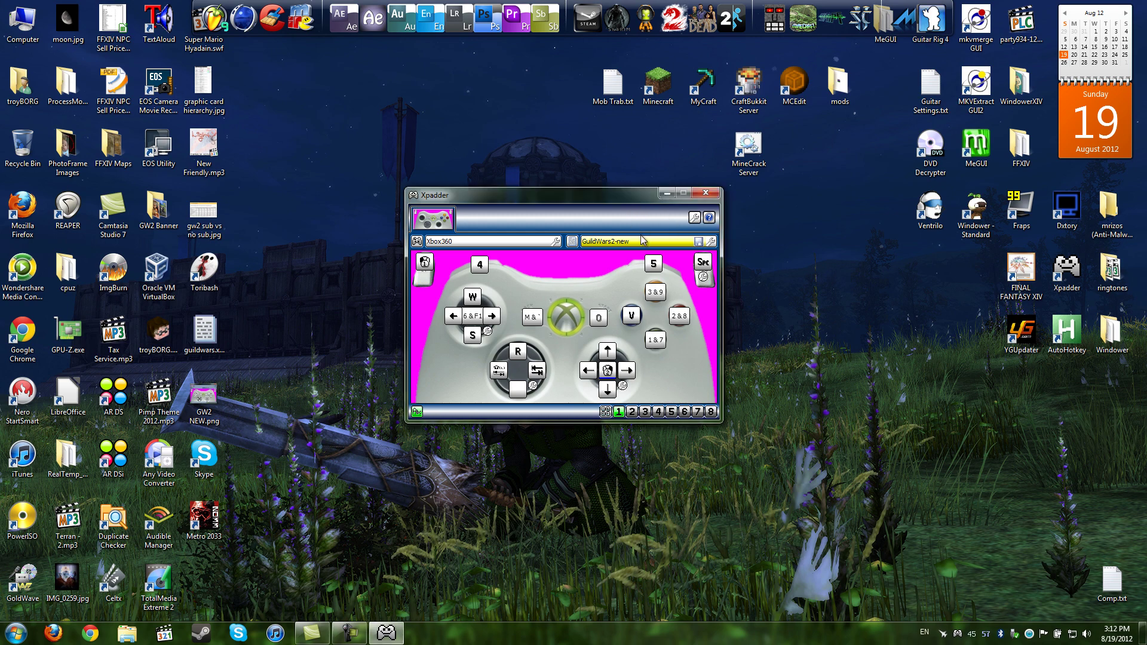
click(642, 242)
click(640, 255)
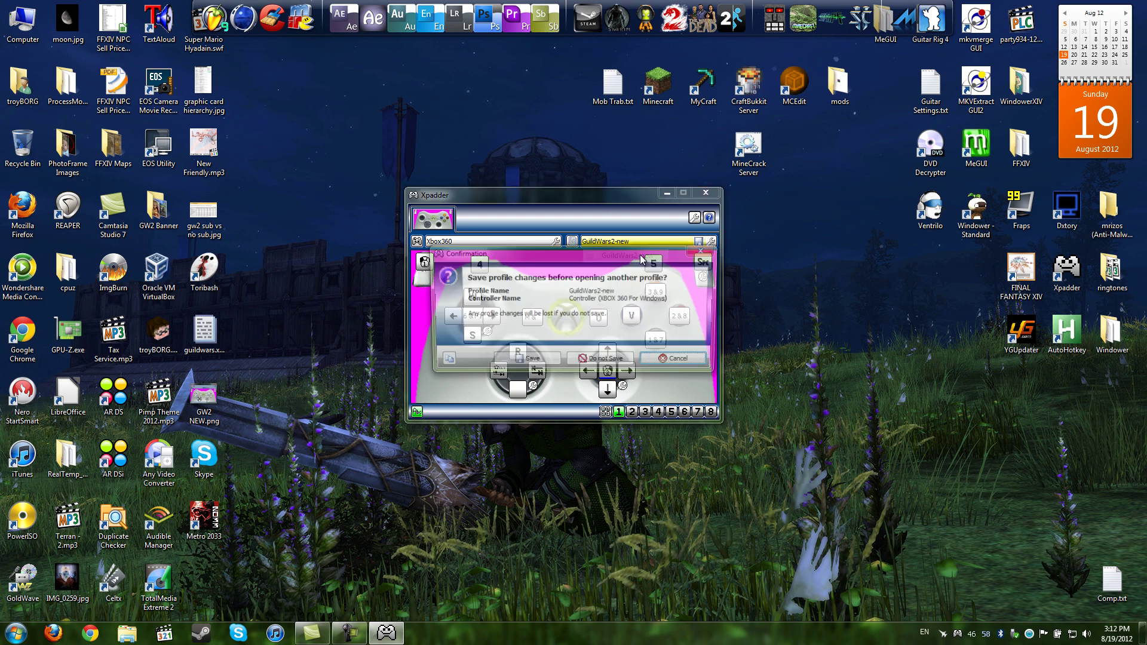
click(612, 360)
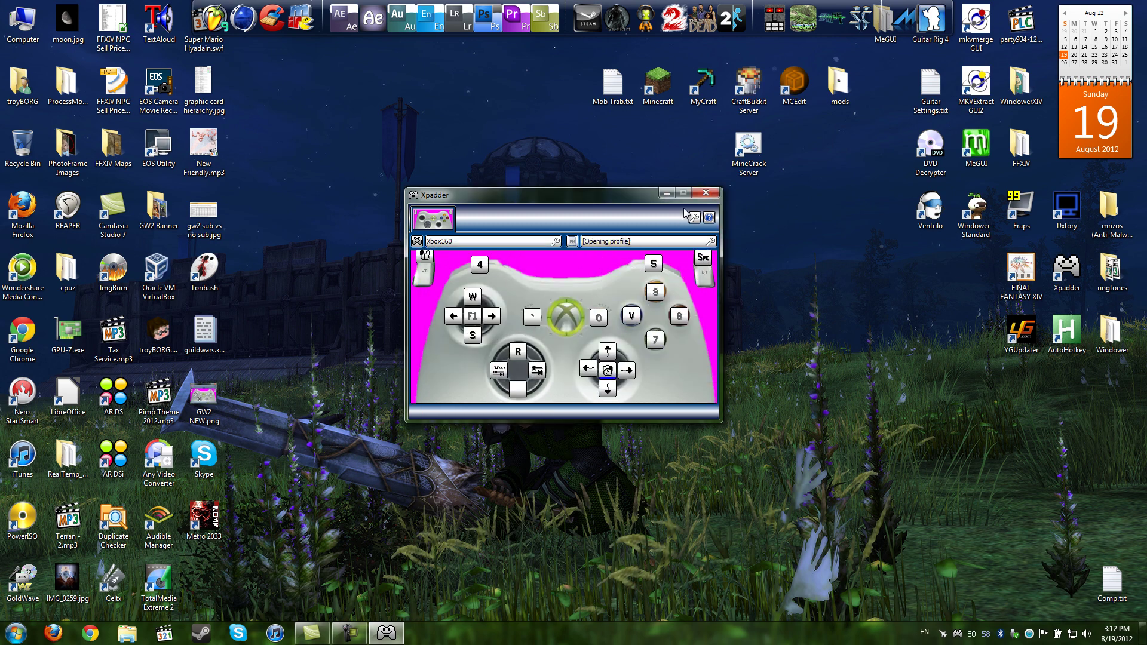
- Close Xpadder and launch Guild Wars 2
click(706, 192)
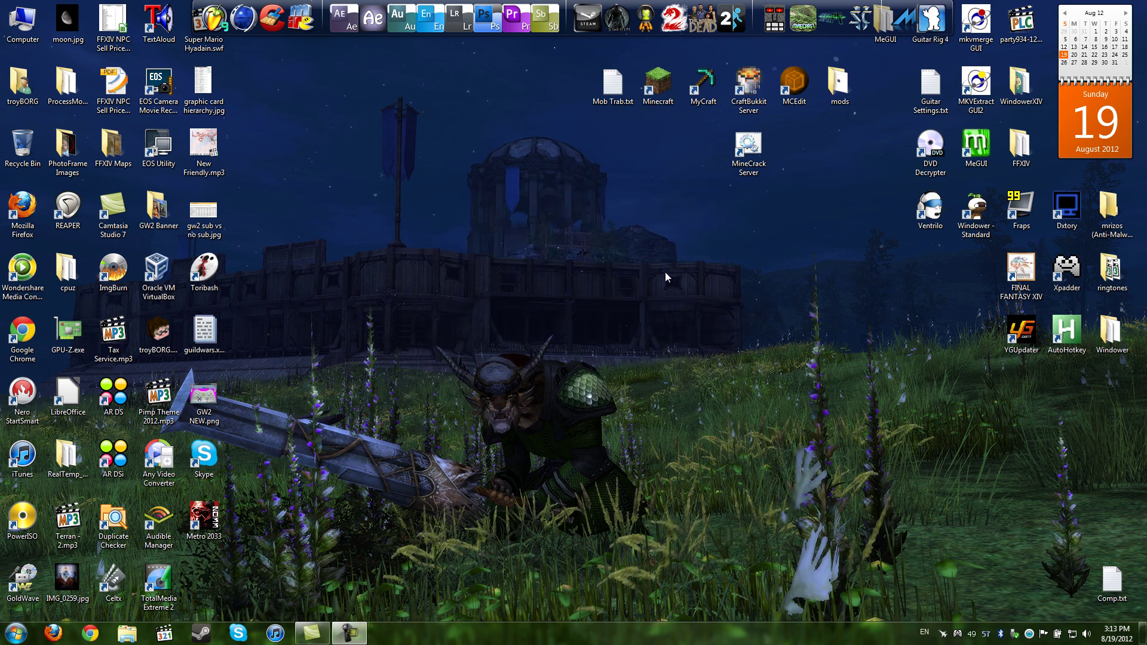
click(674, 18)
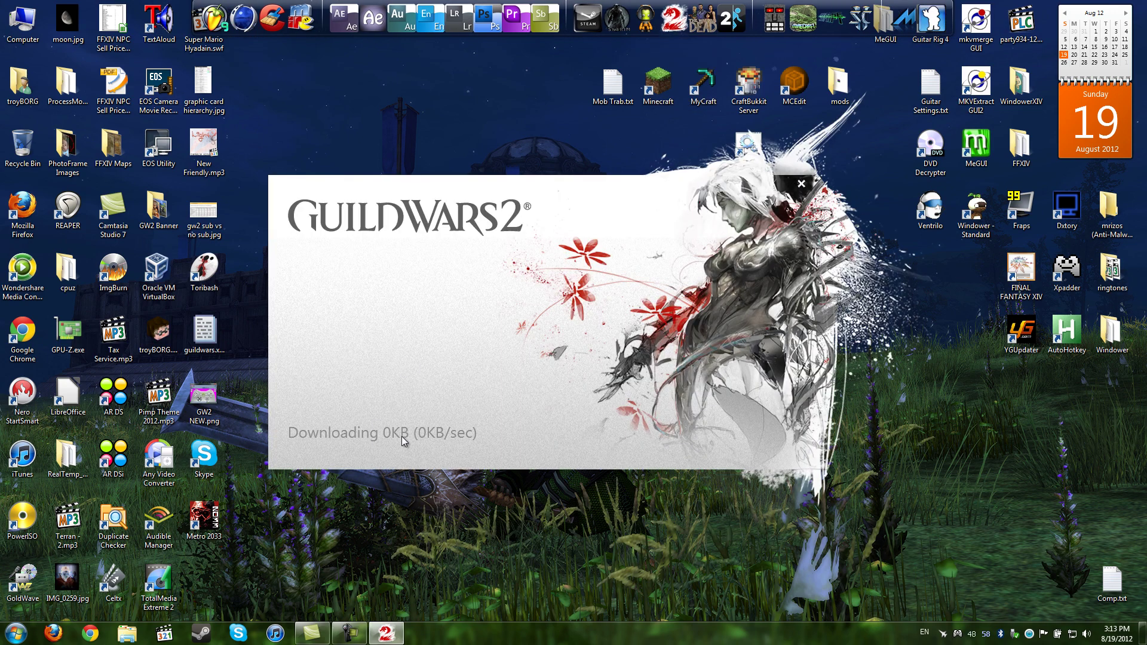